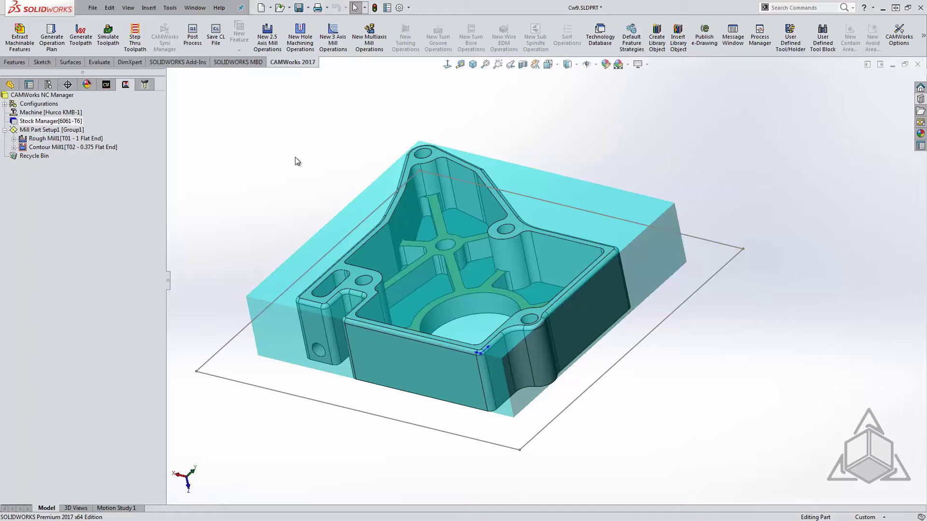
# Step: Open Stock Manager and change the stock material to 1018
pyautogui.doubleClick(59, 121)
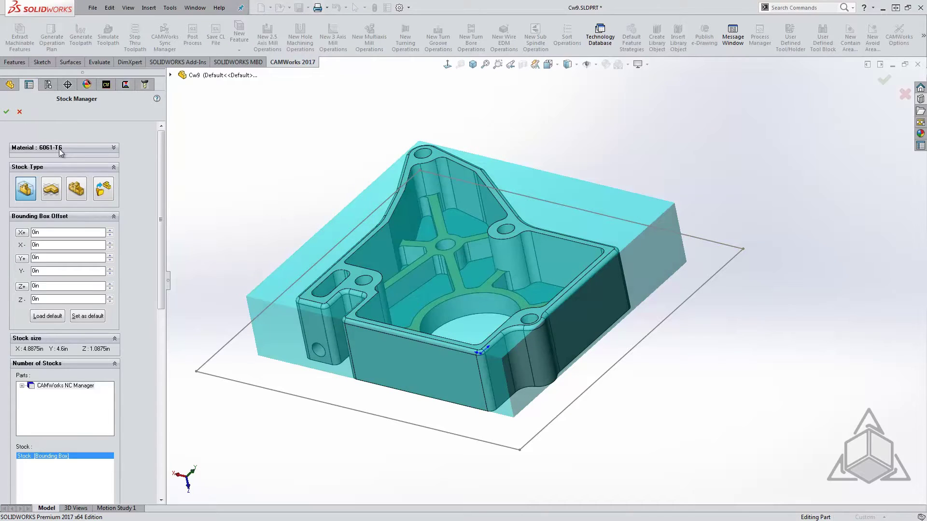
pyautogui.click(61, 148)
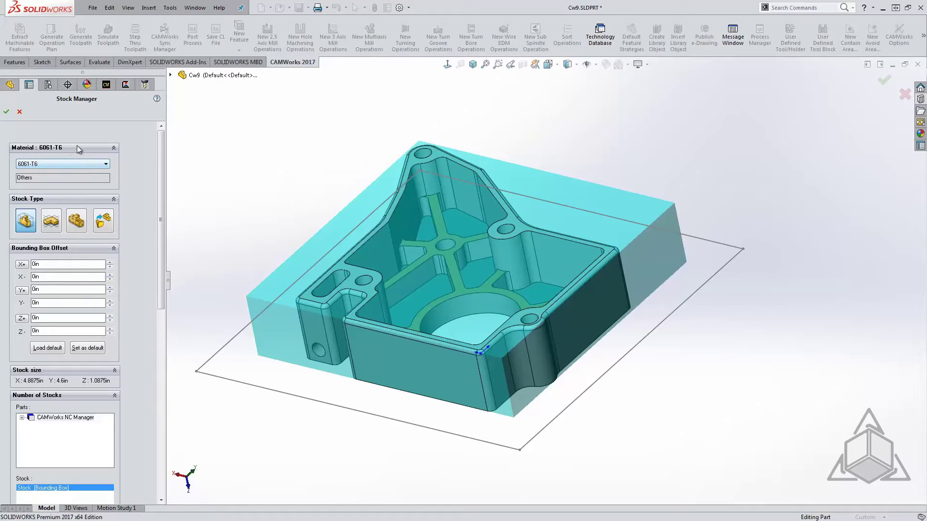
pyautogui.click(106, 164)
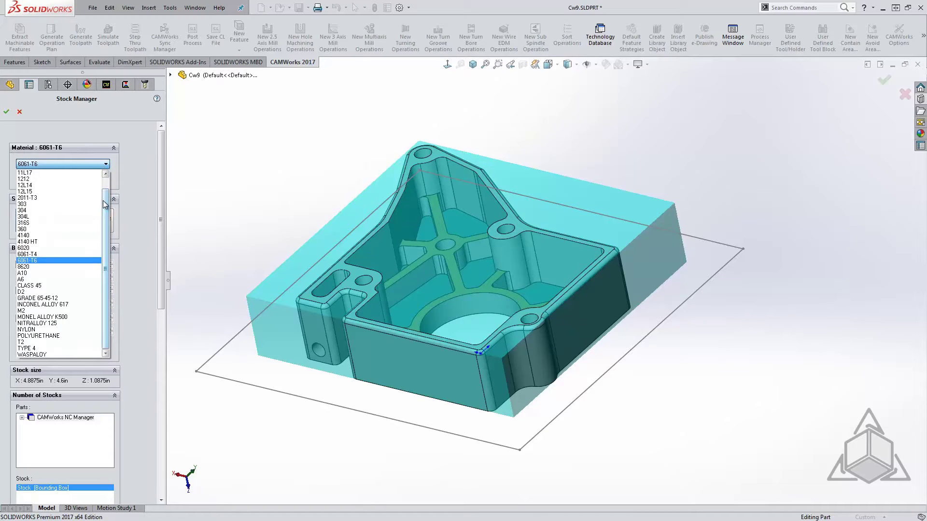
pyautogui.moveTo(104, 204); pyautogui.dragTo(103, 191)
pyautogui.click(53, 175)
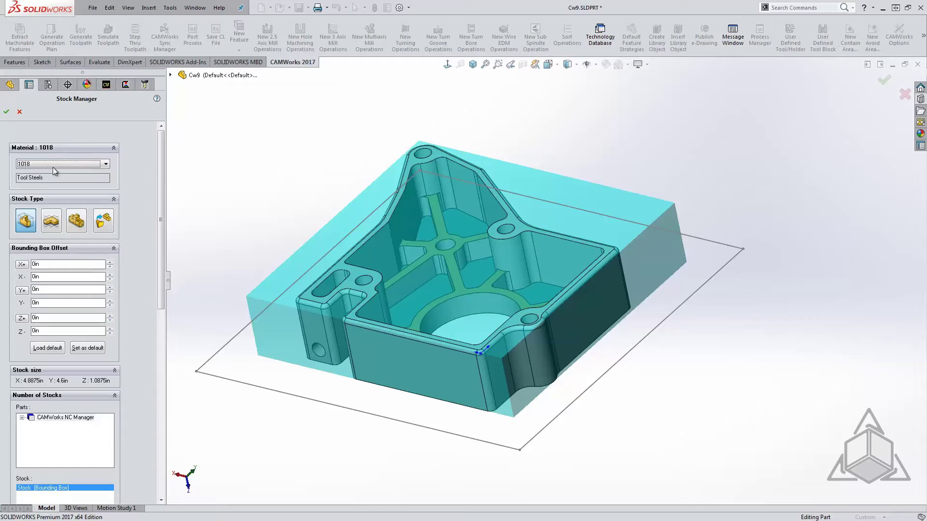
# Step: Restore the stock material to 6061-T6, close Stock Manager, and select Rough Mill1
pyautogui.click(54, 164)
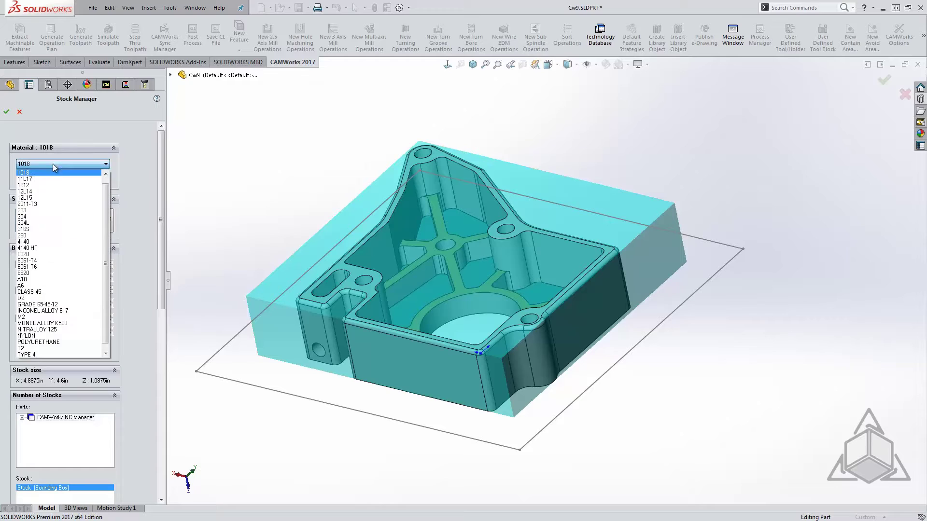
pyautogui.click(42, 267)
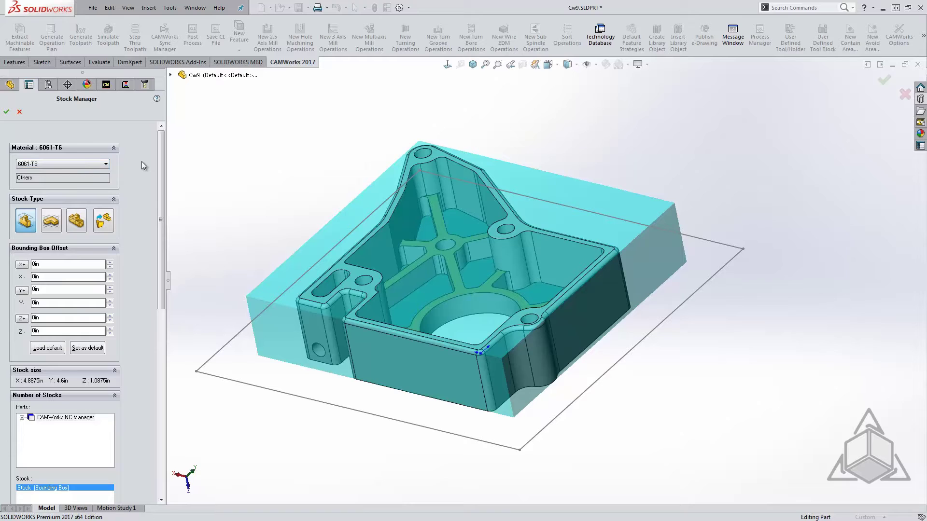
pyautogui.click(7, 112)
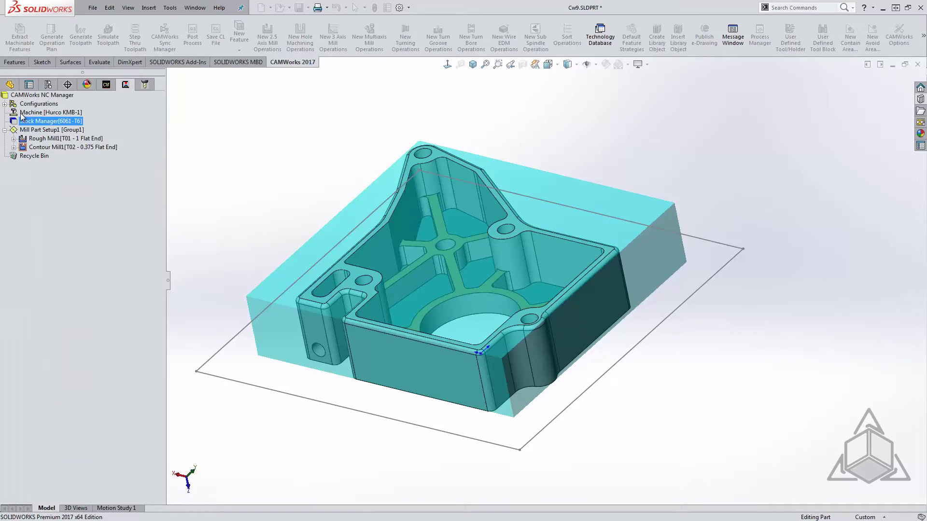
pyautogui.click(40, 138)
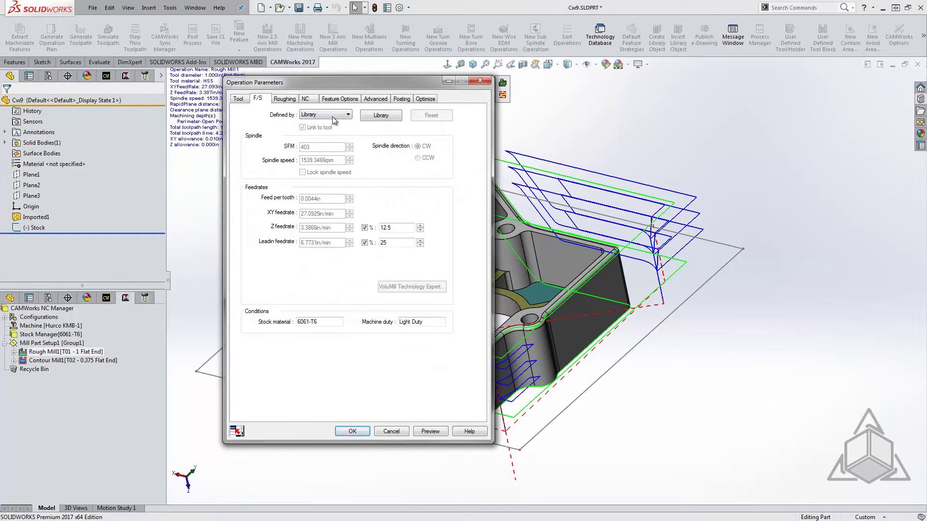
pyautogui.click(381, 117)
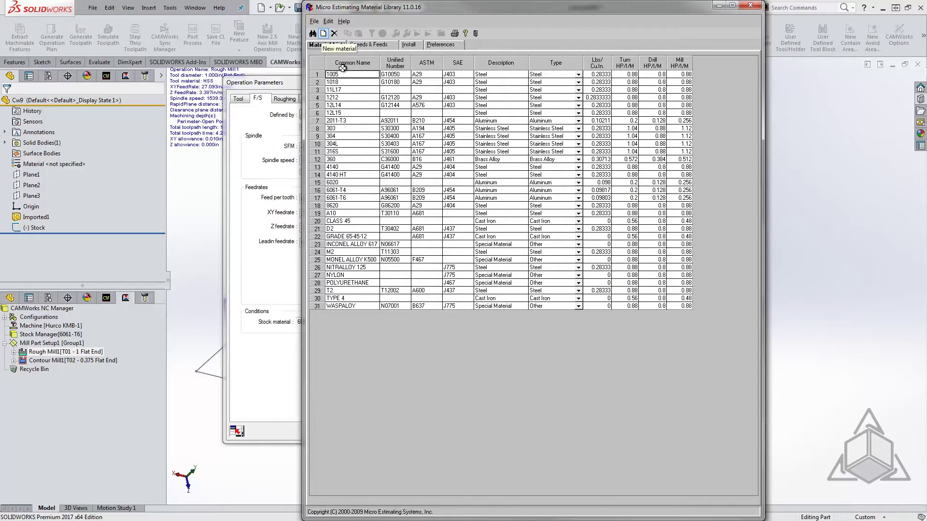
pyautogui.click(490, 104)
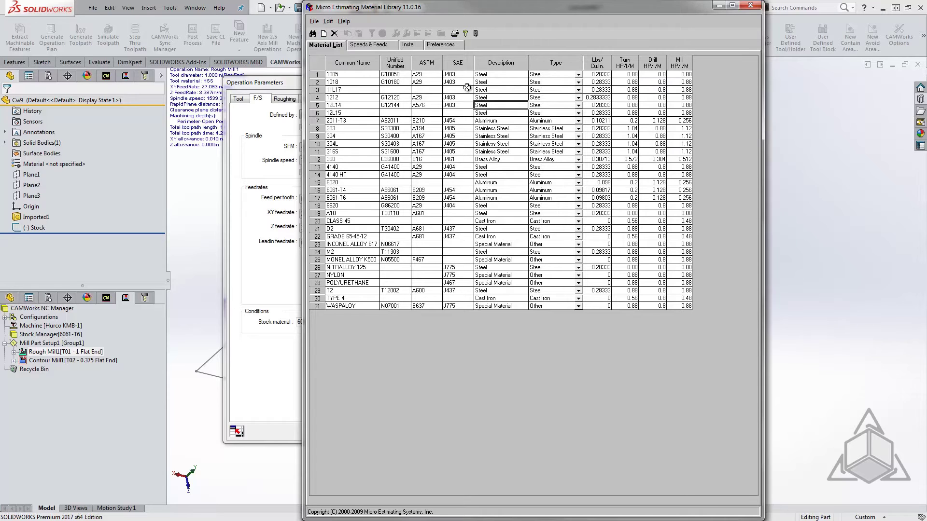
pyautogui.click(408, 46)
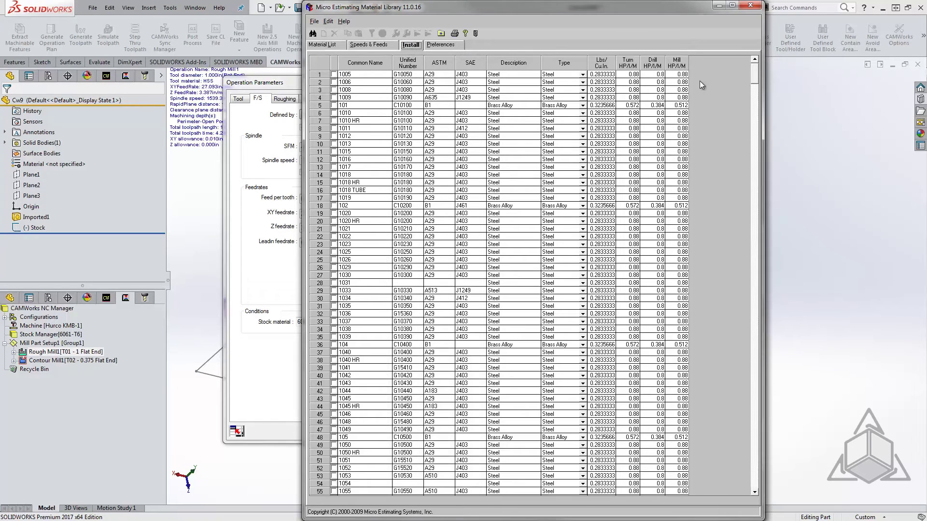
pyautogui.moveTo(752, 159); pyautogui.dragTo(724, 191)
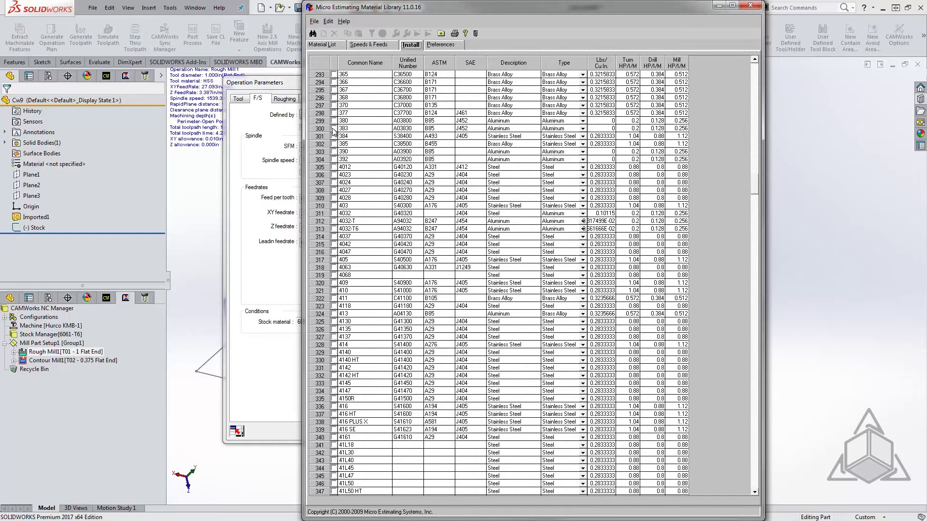
pyautogui.click(368, 44)
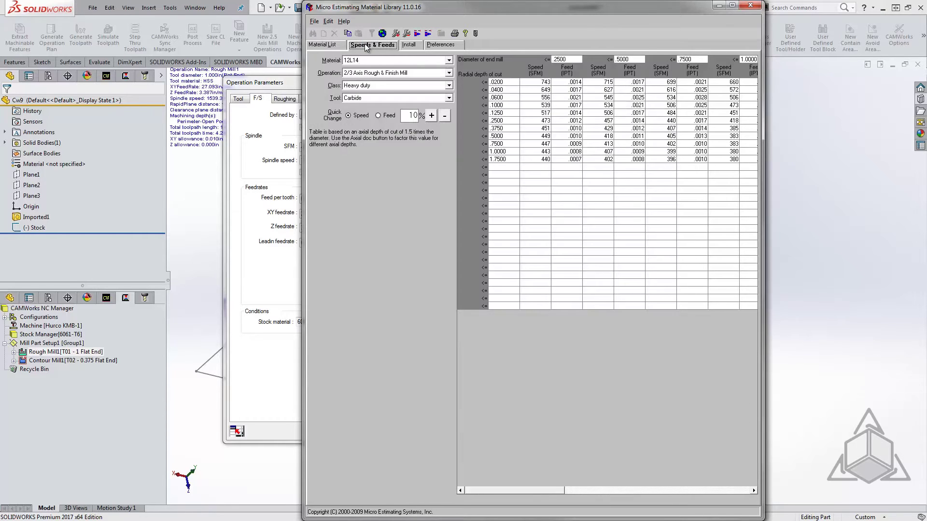
pyautogui.click(449, 60)
pyautogui.click(413, 94)
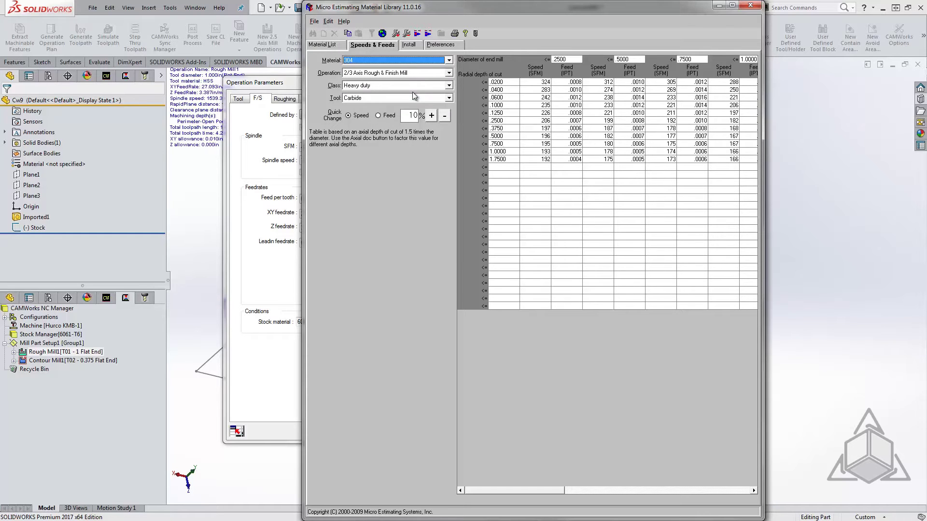
pyautogui.click(751, 6)
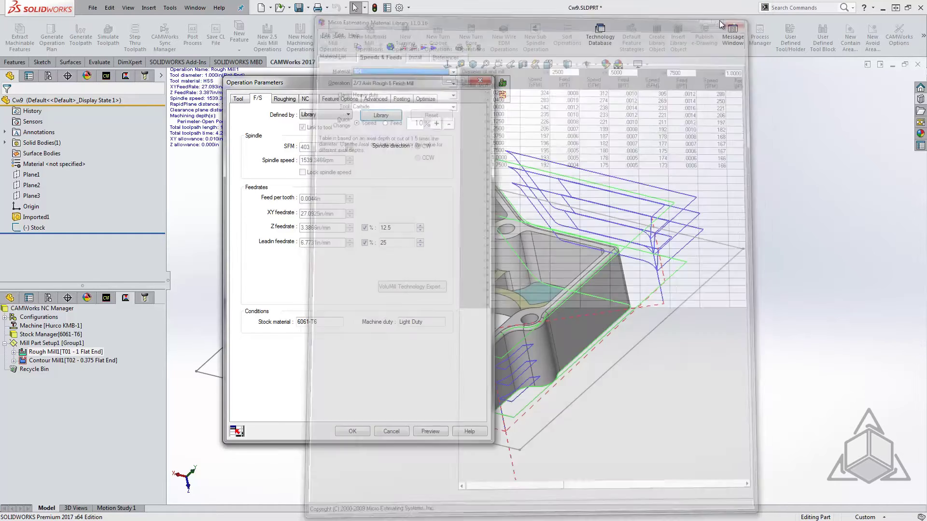
# Step: Close Operation Parameters and give the bounding-box stock a uniform 1in X offset
pyautogui.click(490, 80)
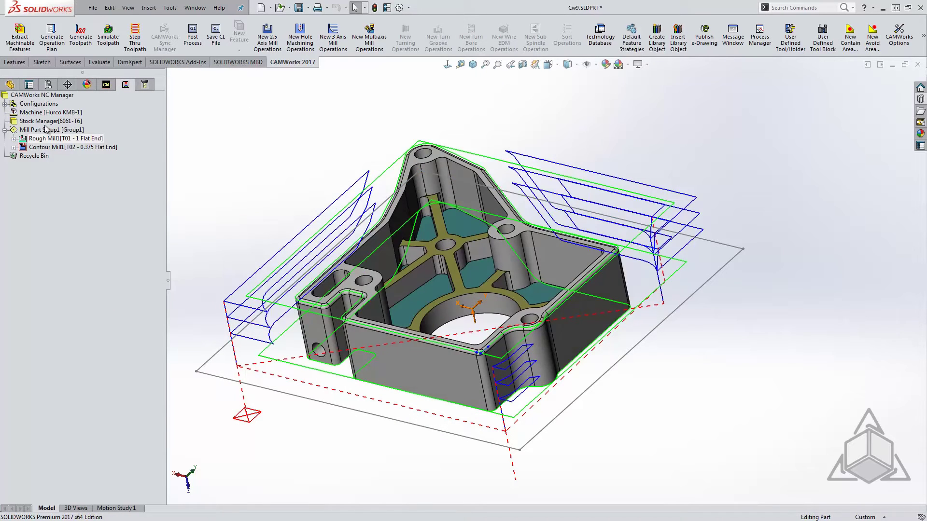
pyautogui.click(43, 121)
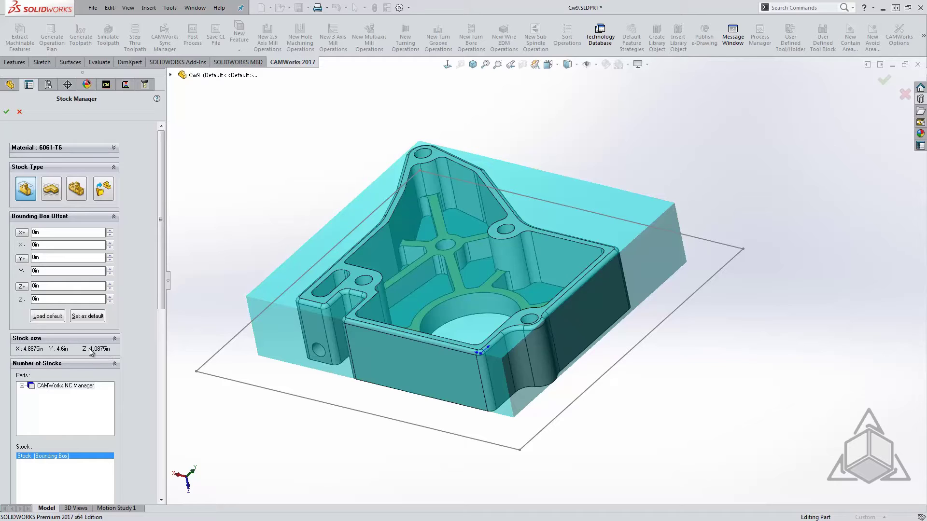
pyautogui.moveTo(110, 232); pyautogui.dragTo(110, 232)
pyautogui.click(110, 233)
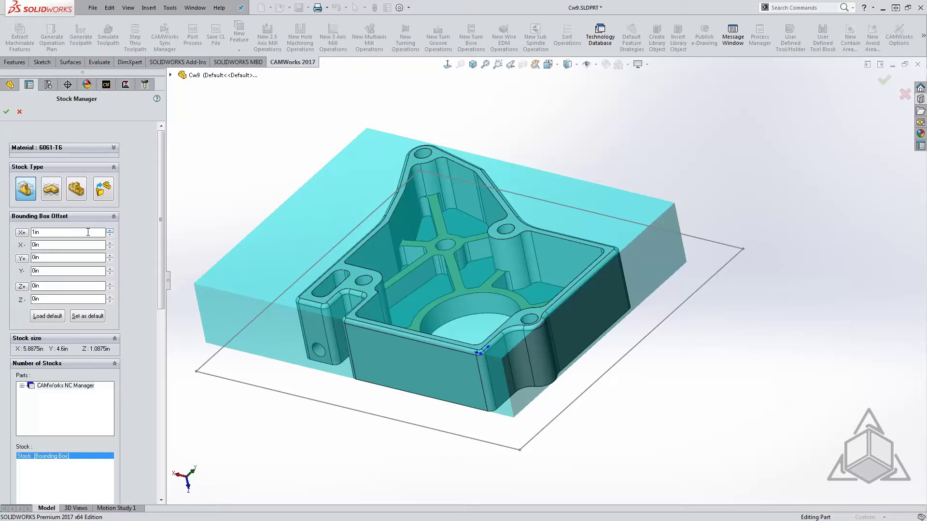
pyautogui.click(22, 232)
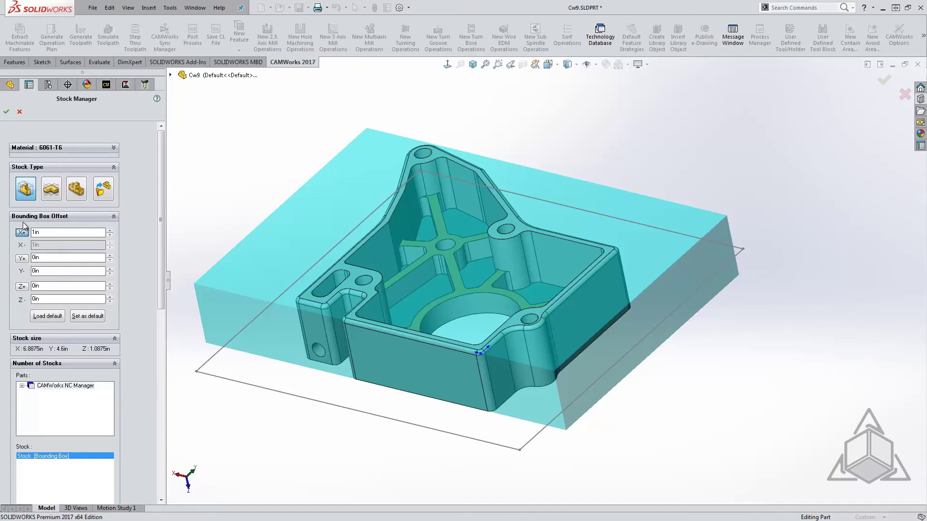
# Step: Switch the stock to an extrusion of the Stock sketch with 1.6937in blind depth
pyautogui.click(51, 190)
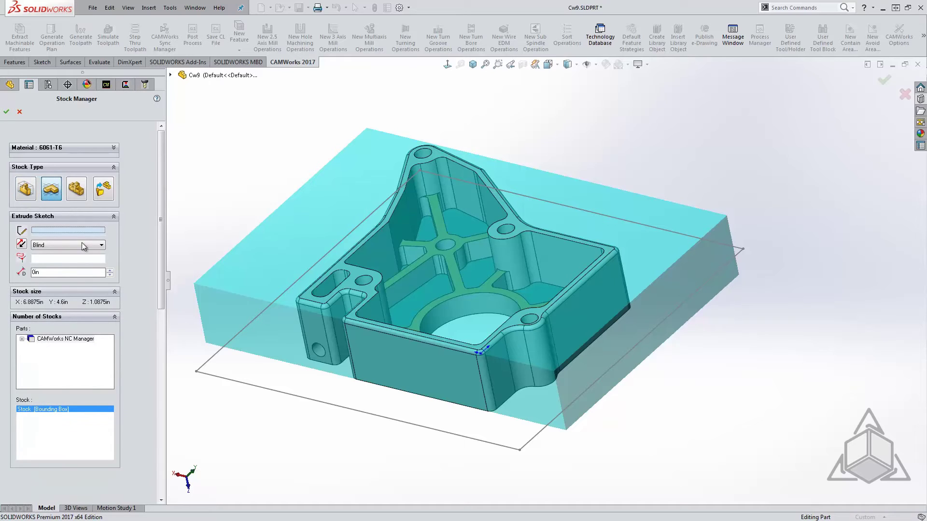
pyautogui.click(206, 375)
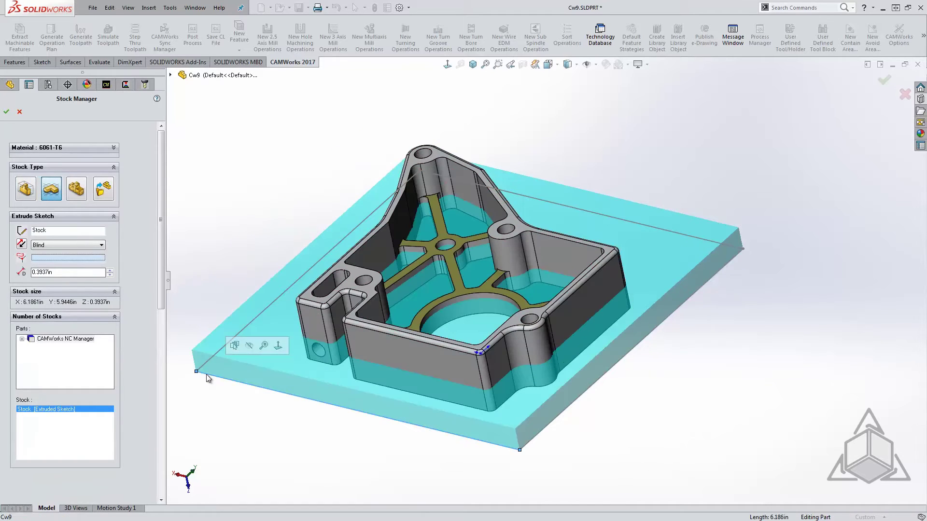
pyautogui.click(110, 271)
pyautogui.click(110, 270)
pyautogui.click(110, 270)
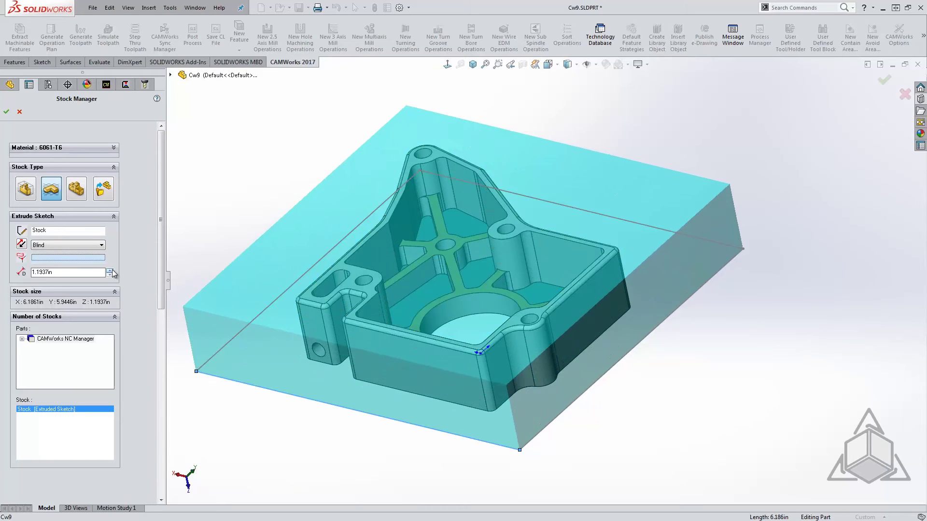
pyautogui.click(110, 270)
pyautogui.click(110, 270)
pyautogui.click(110, 270)
pyautogui.click(110, 270)
pyautogui.click(111, 270)
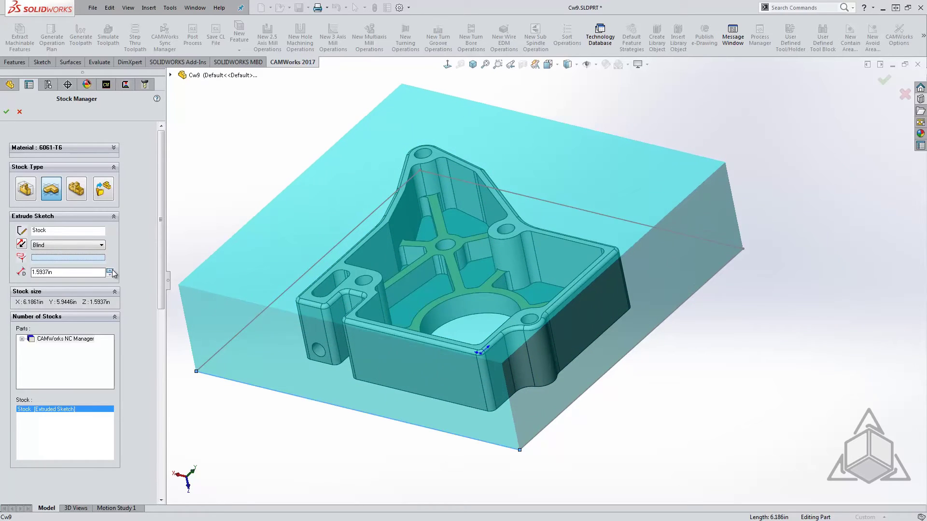
pyautogui.click(110, 270)
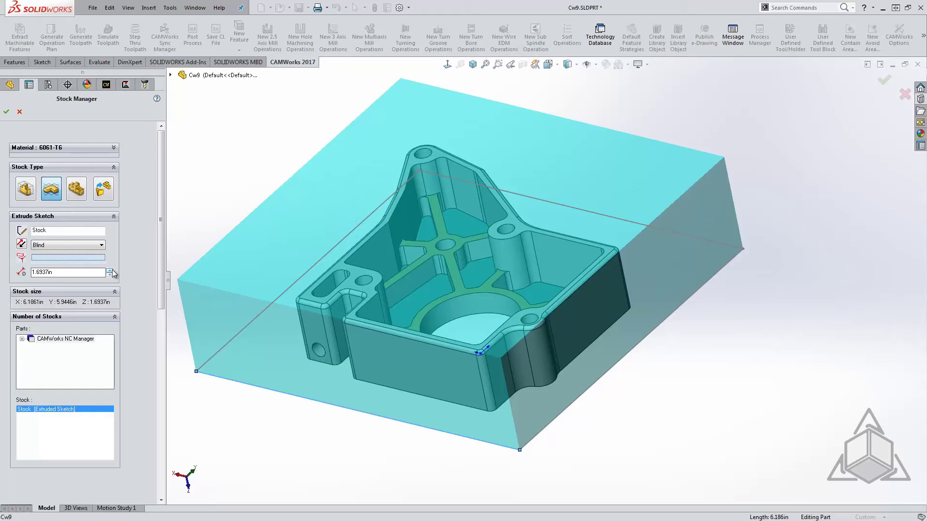
pyautogui.moveTo(222, 314)
pyautogui.mouseDown(button='middle')
pyautogui.moveTo(218, 236)
pyautogui.moveTo(225, 314)
pyautogui.mouseUp(button='middle')
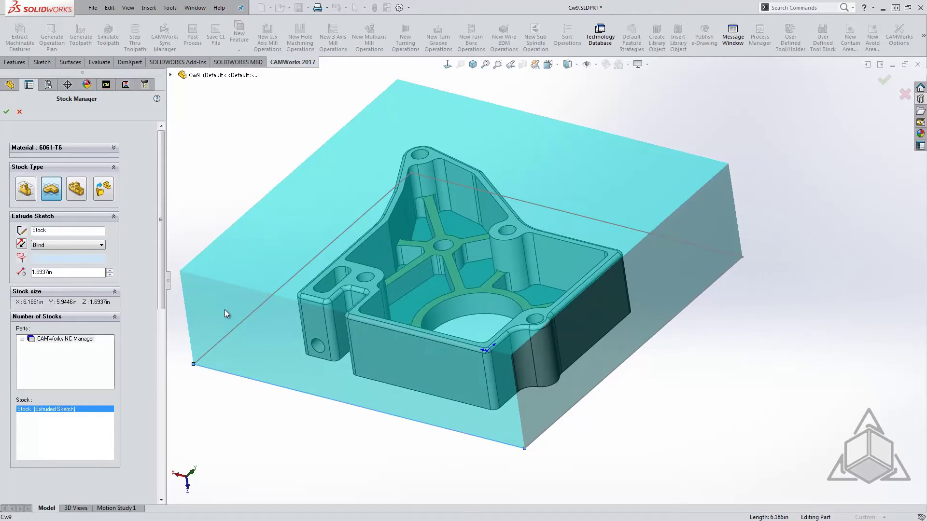
# Step: Cancel the stock change and run the toolpath simulation for Mill Part Setup1
pyautogui.click(77, 191)
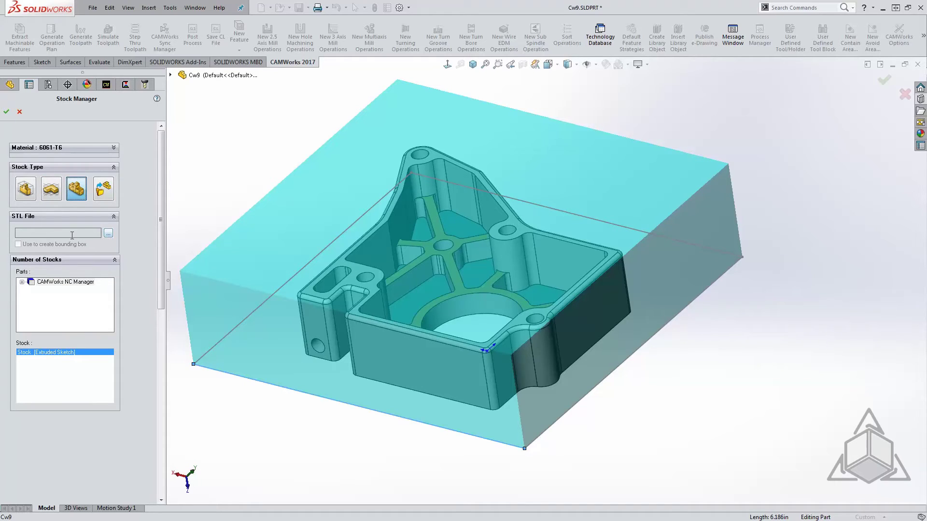
pyautogui.click(20, 112)
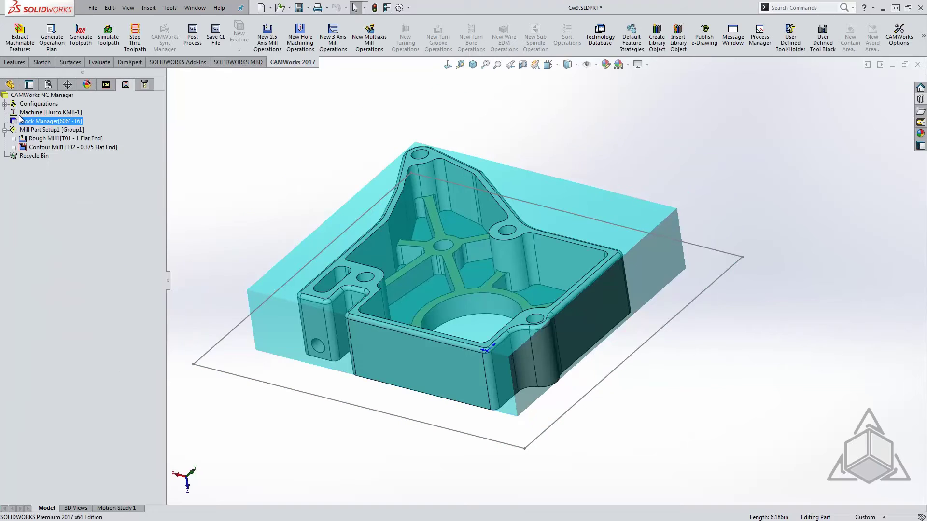
pyautogui.rightClick(34, 129)
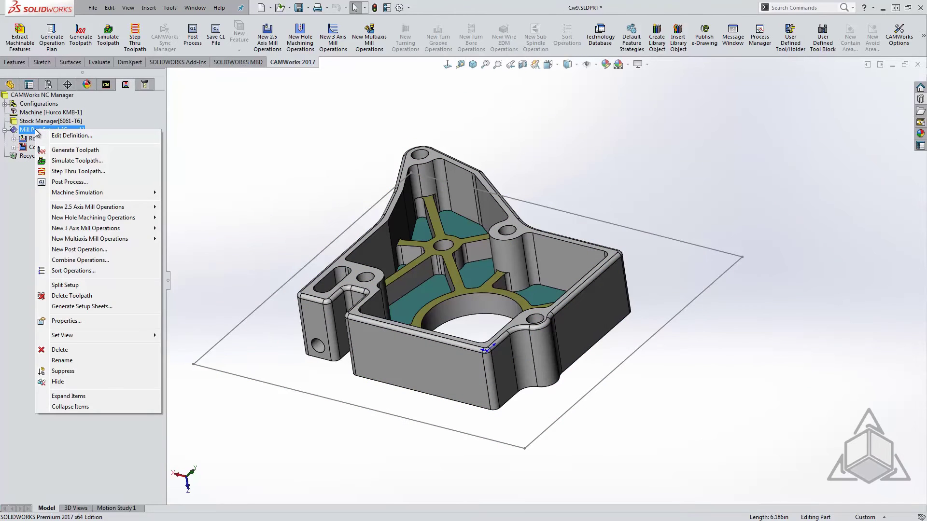
pyautogui.click(59, 161)
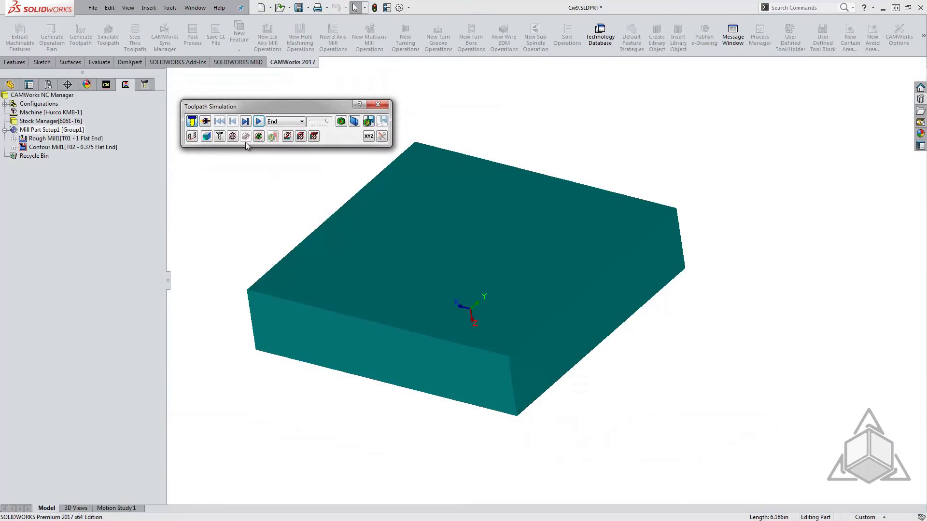
pyautogui.click(258, 122)
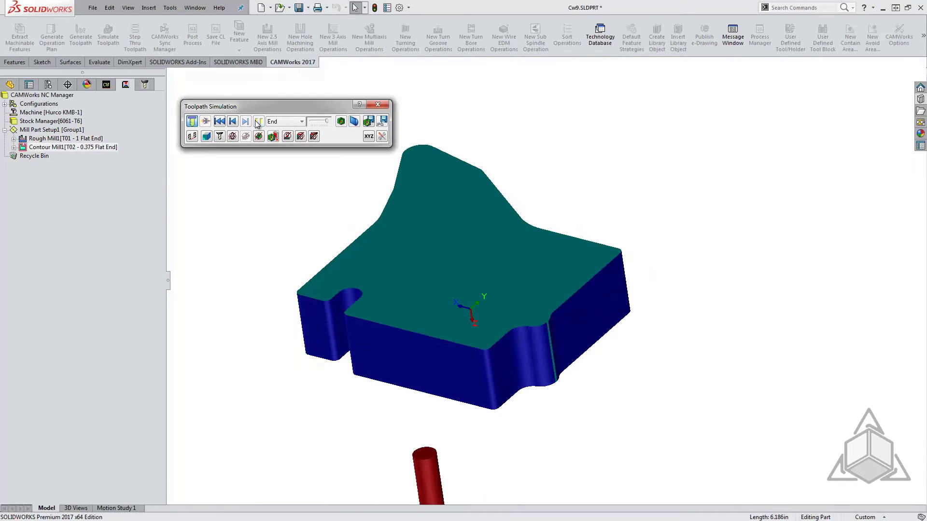
# Step: Save the simulated in-process part as Cw9.stl on the Desktop
pyautogui.click(368, 122)
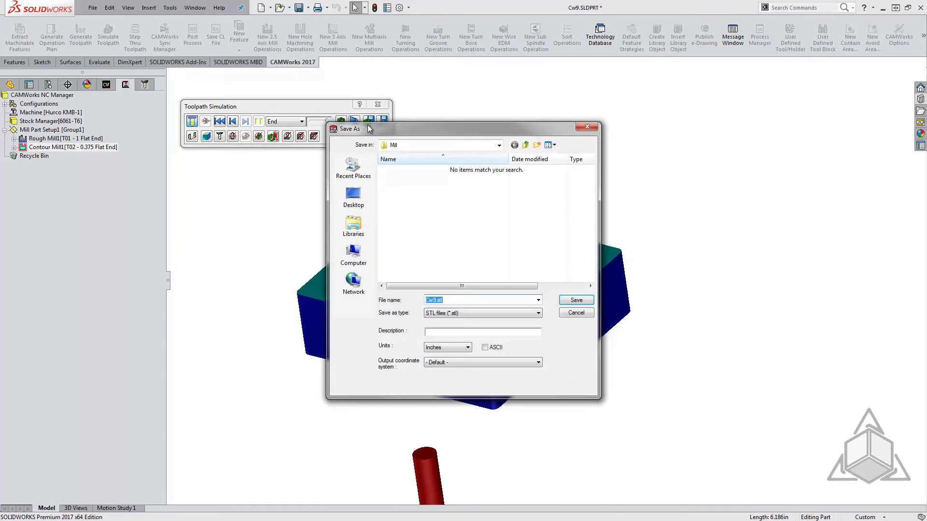
pyautogui.click(353, 197)
pyautogui.click(573, 300)
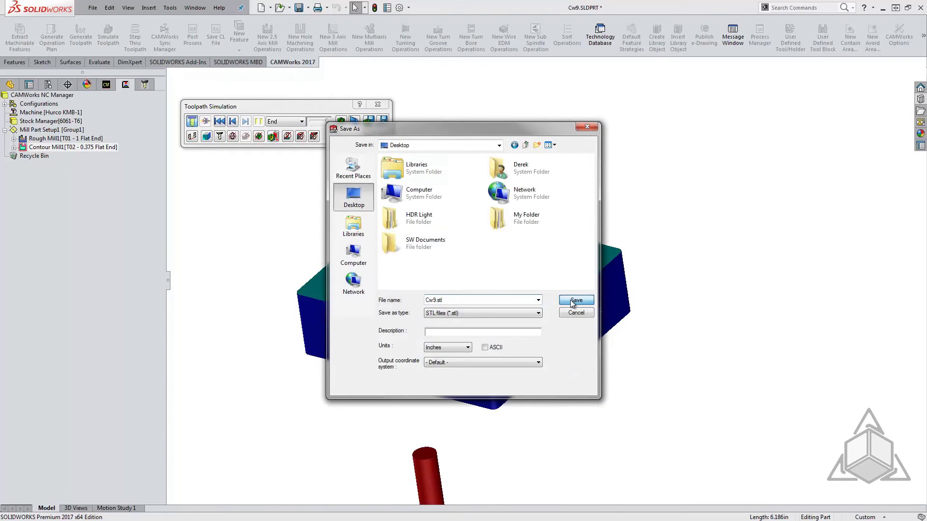
# Step: End the simulation and load Desktop Cw9.stl as the STL-file stock
pyautogui.click(377, 104)
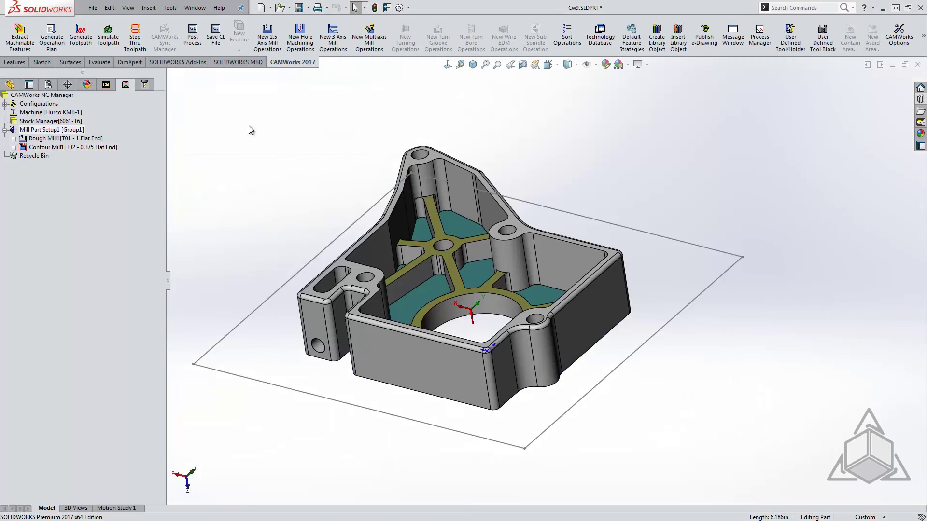
pyautogui.doubleClick(58, 121)
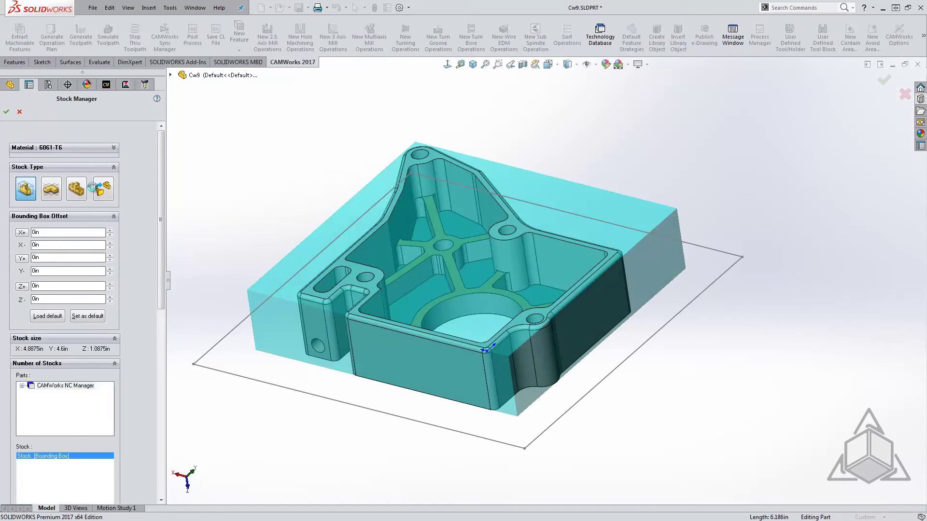
pyautogui.click(81, 196)
pyautogui.click(109, 233)
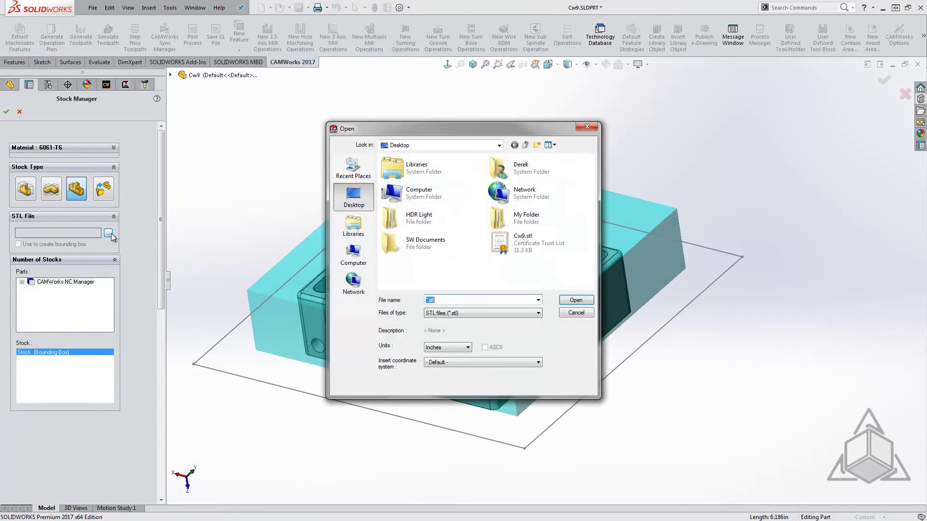
pyautogui.click(524, 242)
pyautogui.click(576, 299)
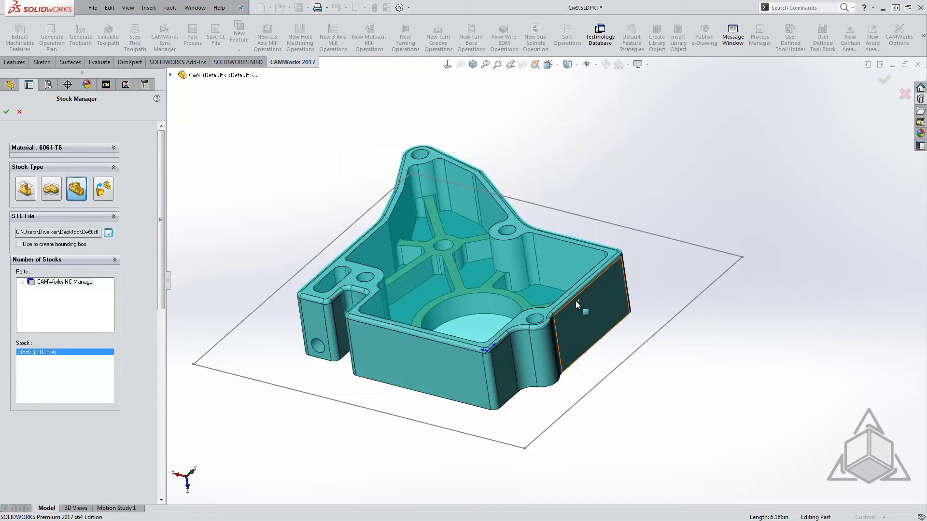
pyautogui.moveTo(434, 213)
pyautogui.mouseDown(button='middle')
pyautogui.moveTo(416, 207)
pyautogui.moveTo(434, 202)
pyautogui.moveTo(433, 218)
pyautogui.mouseUp(button='middle')
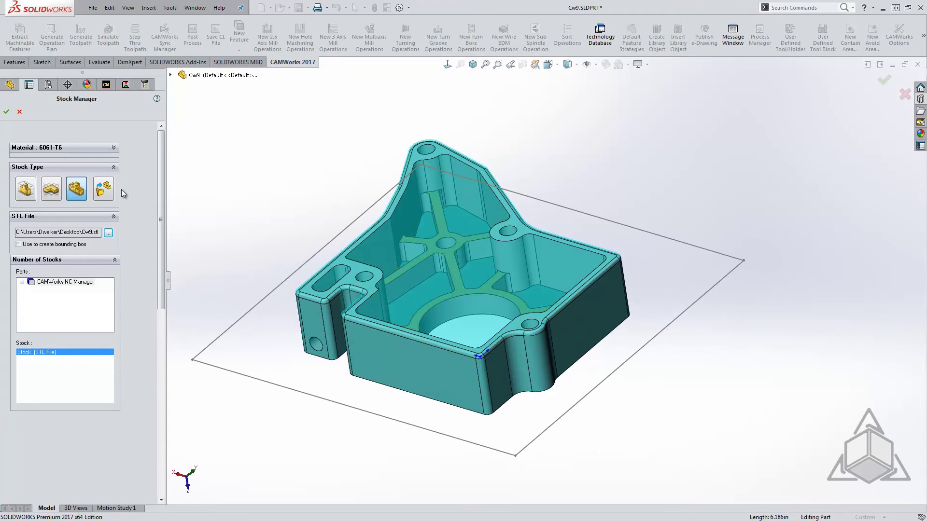
# Step: Use the current part's active Default configuration as part-file stock, then show the Window menu
pyautogui.click(107, 194)
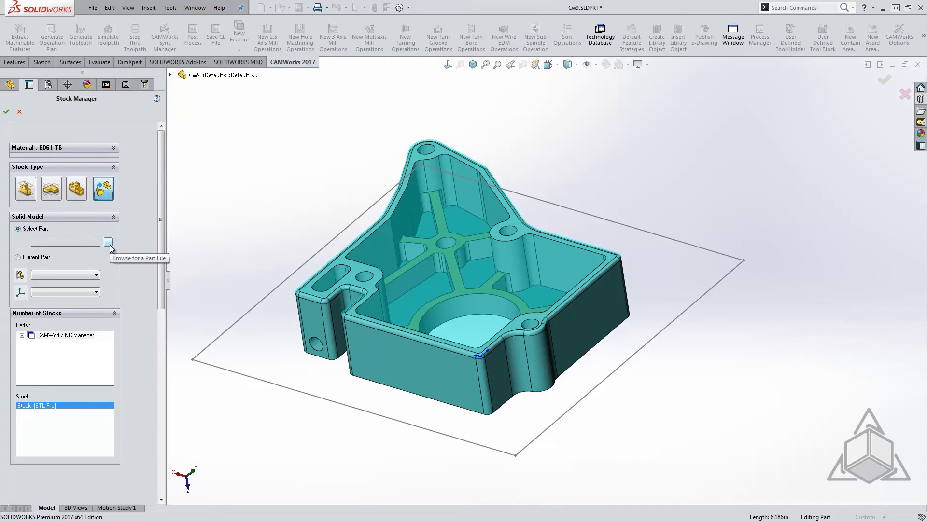
pyautogui.click(26, 256)
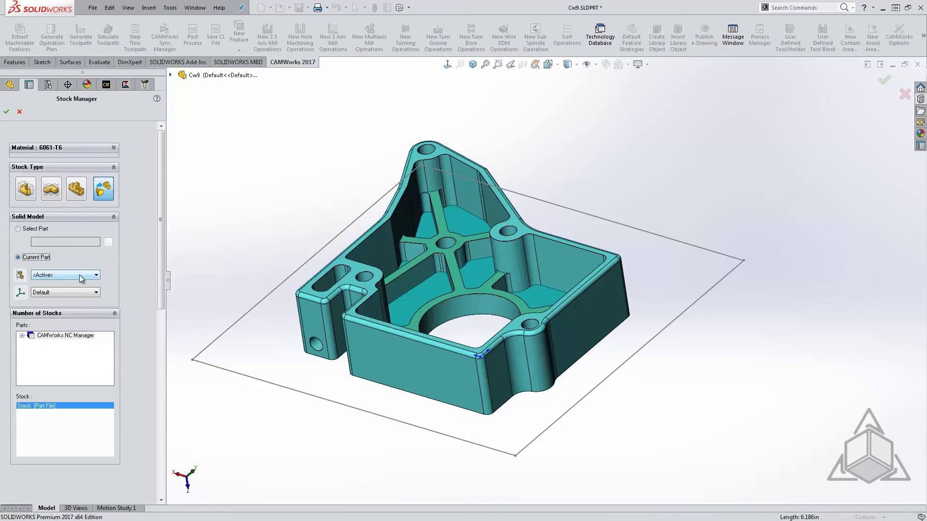
pyautogui.click(7, 111)
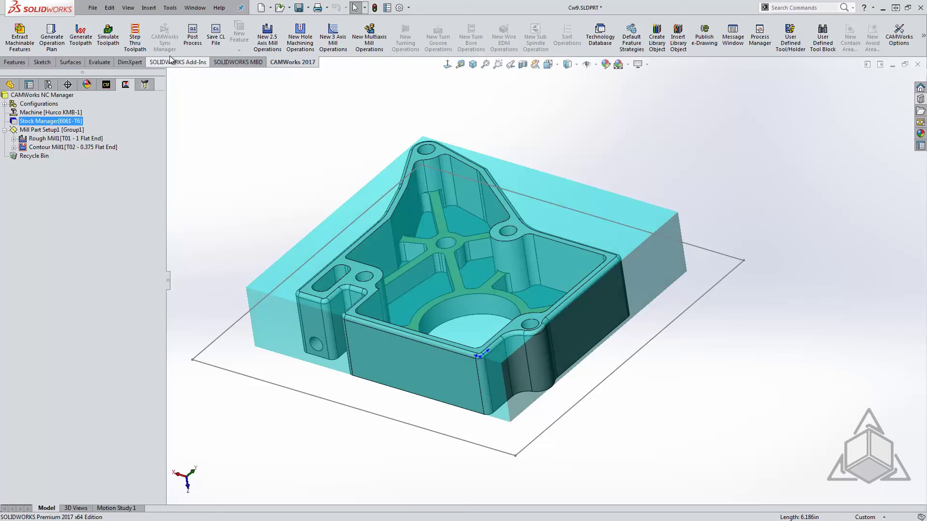
pyautogui.click(195, 8)
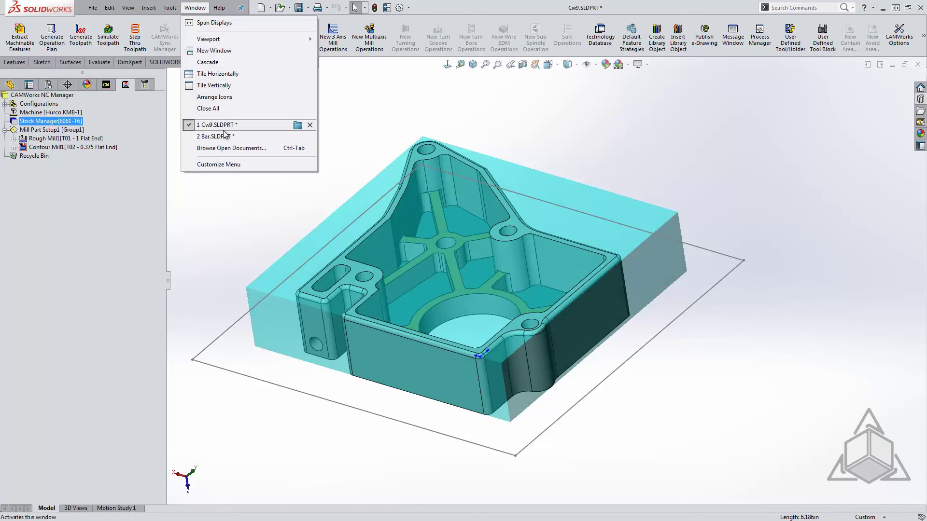
pyautogui.moveTo(225, 140)
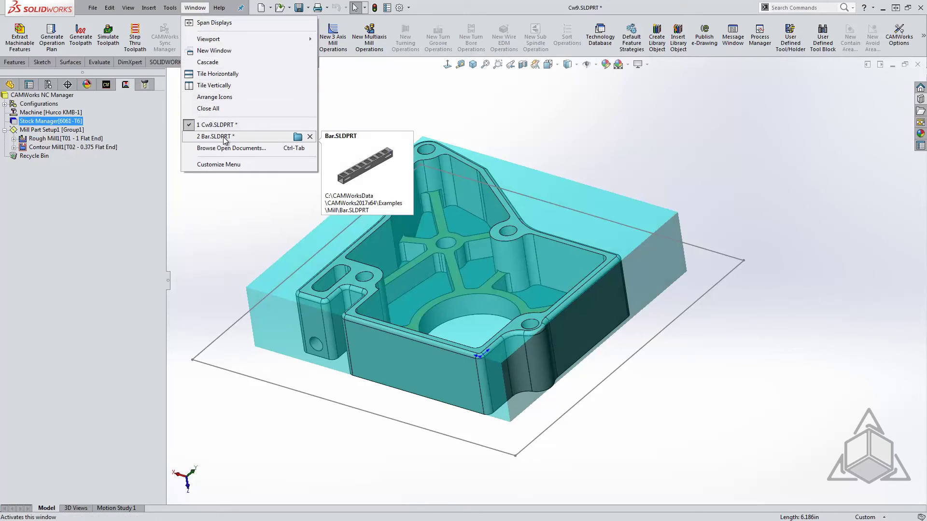
# Step: Switch to the Bar.SLDPRT document and orbit it to an end-on view
pyautogui.click(253, 139)
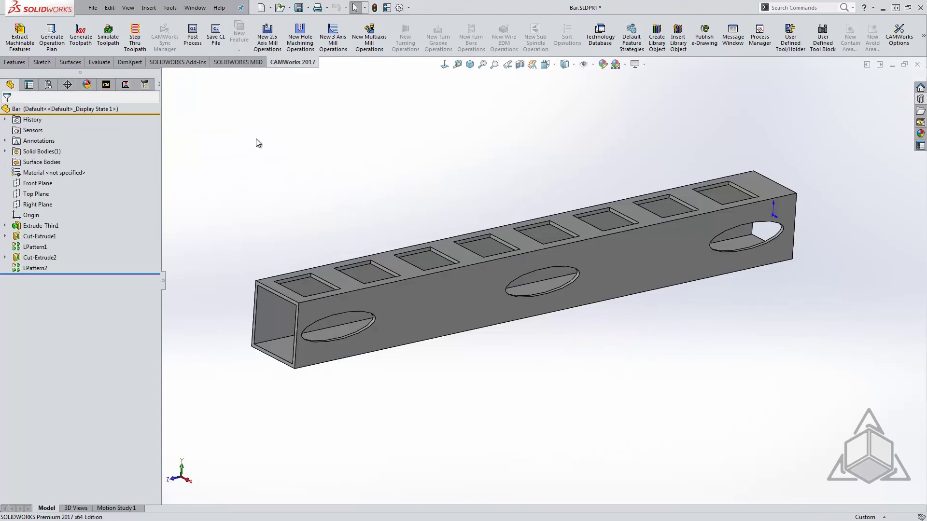
pyautogui.moveTo(257, 143); pyautogui.dragTo(331, 173, button='middle')
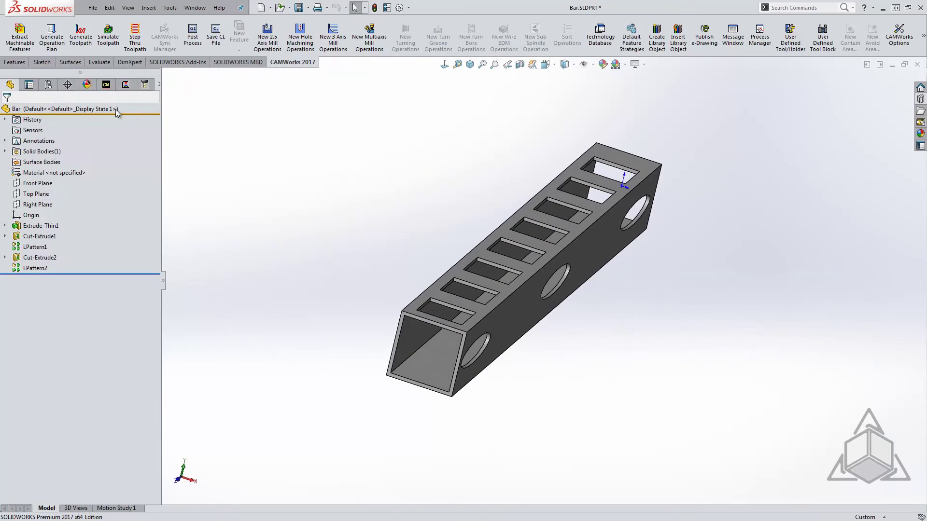
pyautogui.click(70, 85)
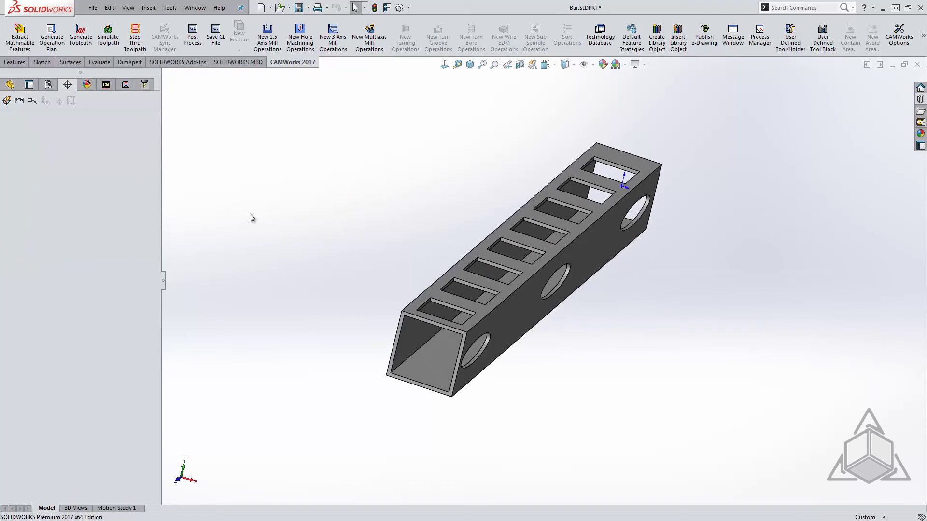
pyautogui.moveTo(251, 215); pyautogui.dragTo(268, 177, button='middle')
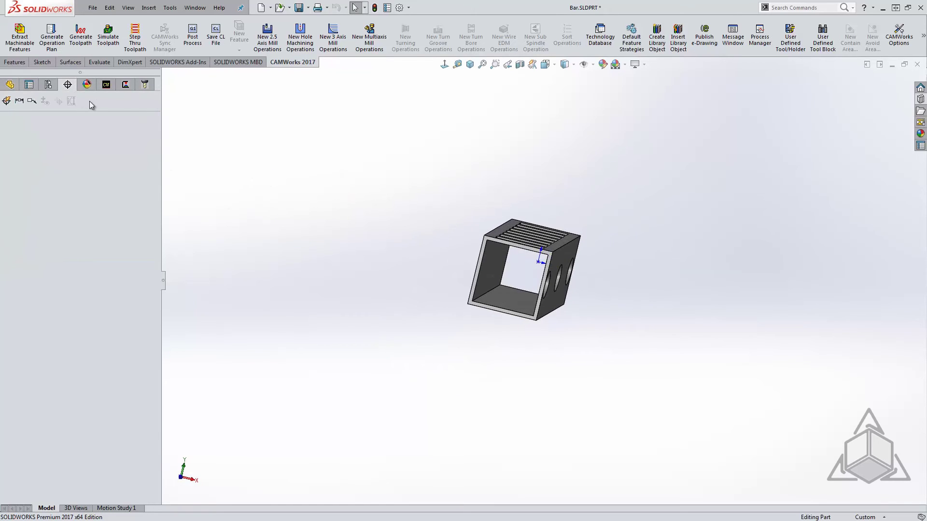
# Step: Add a new part configuration named 'stock'
pyautogui.click(48, 85)
pyautogui.rightClick(48, 114)
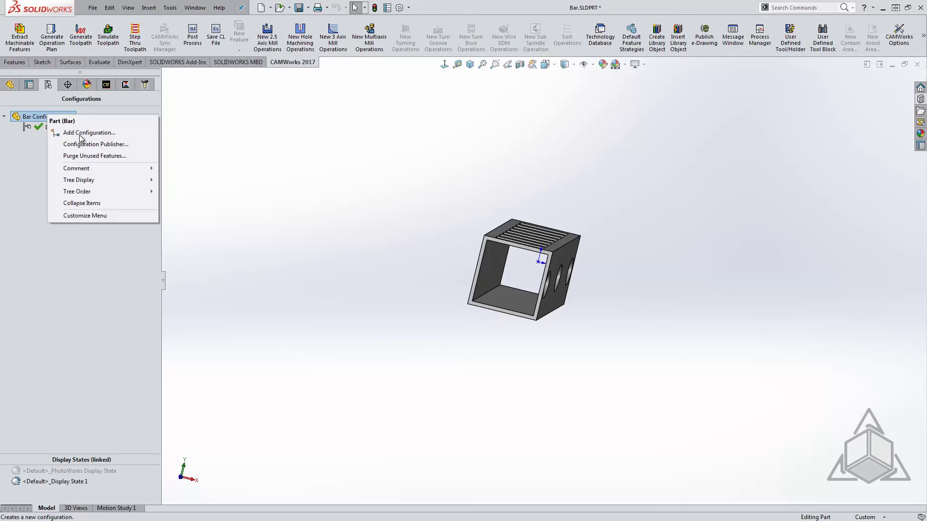
pyautogui.click(75, 131)
pyautogui.write('stock')
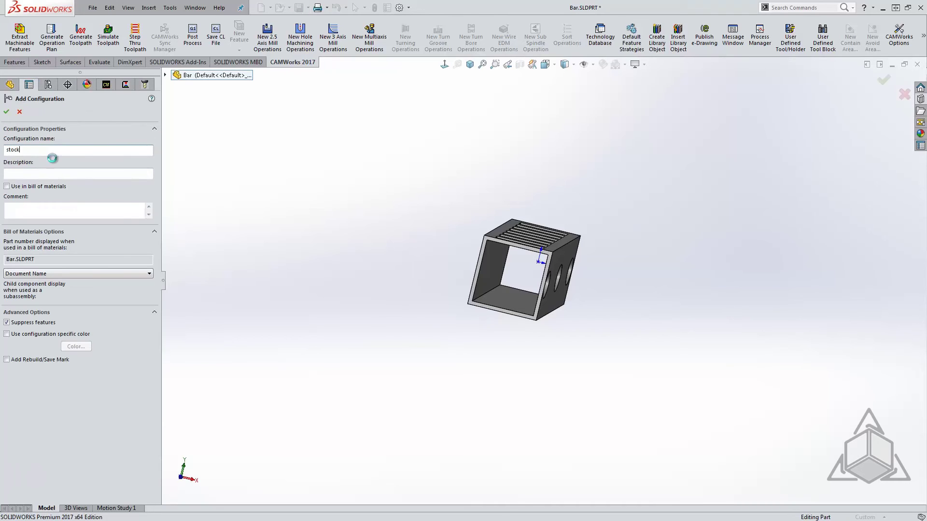
pyautogui.press('Return')
# Step: Suppress Cut-Extrude1 through LPattern2 in 'stock', then reactivate the Default configuration
pyautogui.click(9, 85)
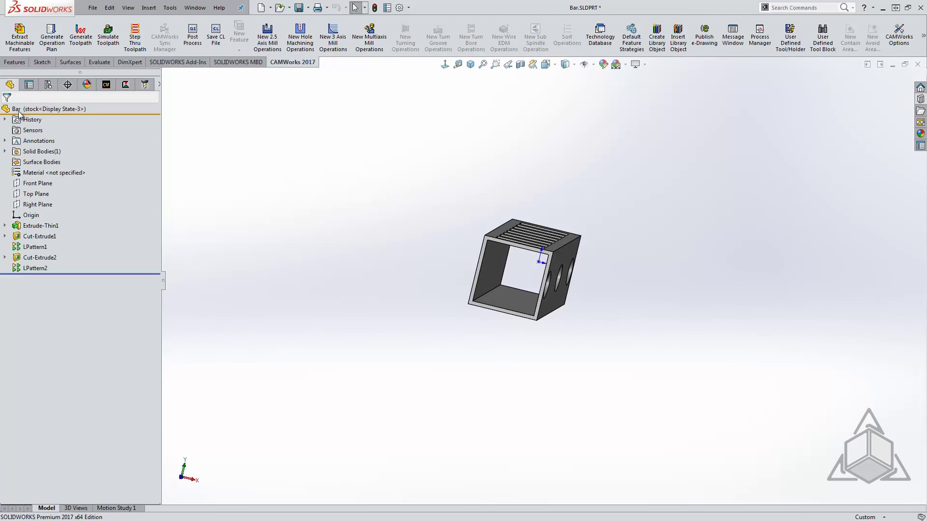
pyautogui.click(40, 236)
pyautogui.keyDown('shift'); pyautogui.click(34, 268); pyautogui.keyUp('shift')
pyautogui.rightClick(33, 269)
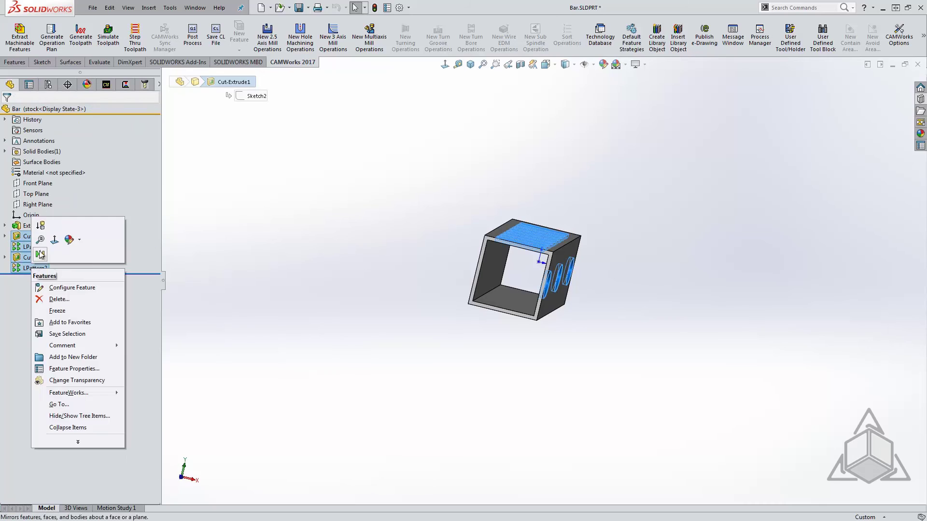
pyautogui.click(40, 225)
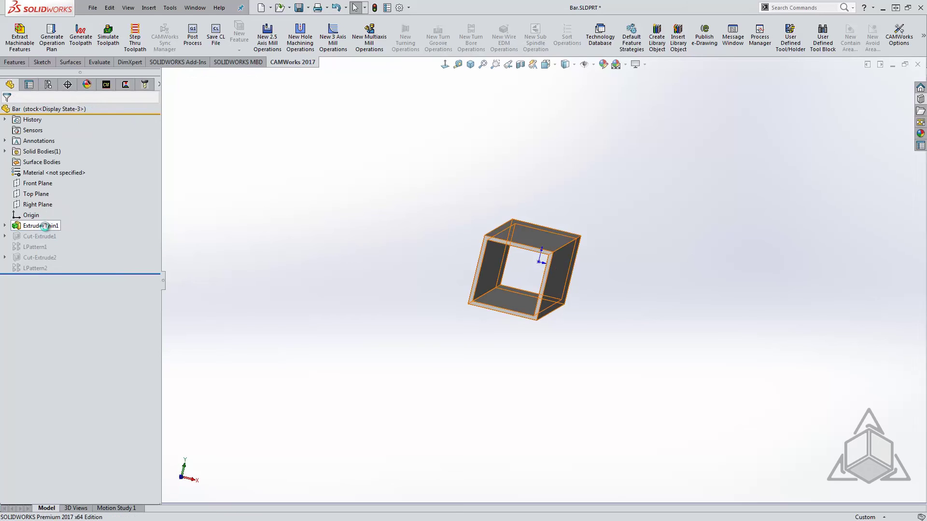
pyautogui.click(49, 85)
pyautogui.doubleClick(57, 138)
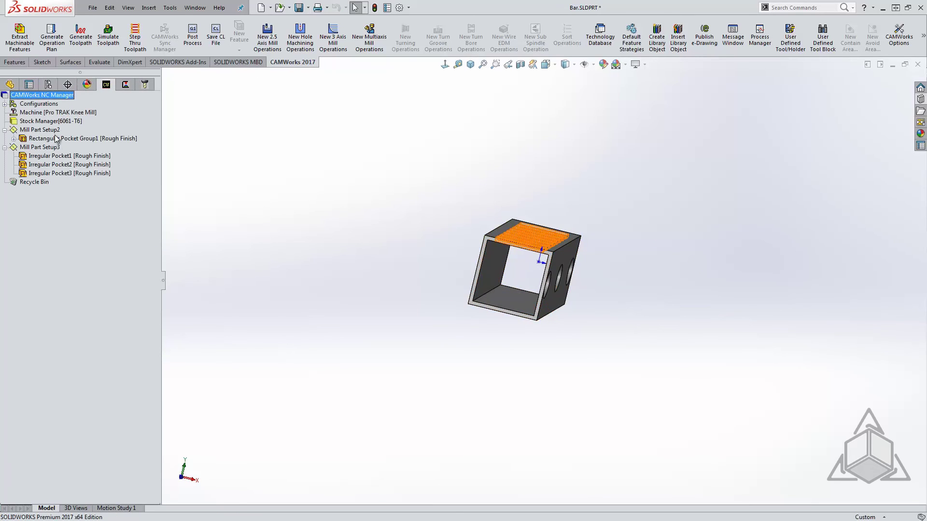
# Step: Set the Bar stock to Part File, Current Part, using the 'stock' configuration
pyautogui.doubleClick(50, 122)
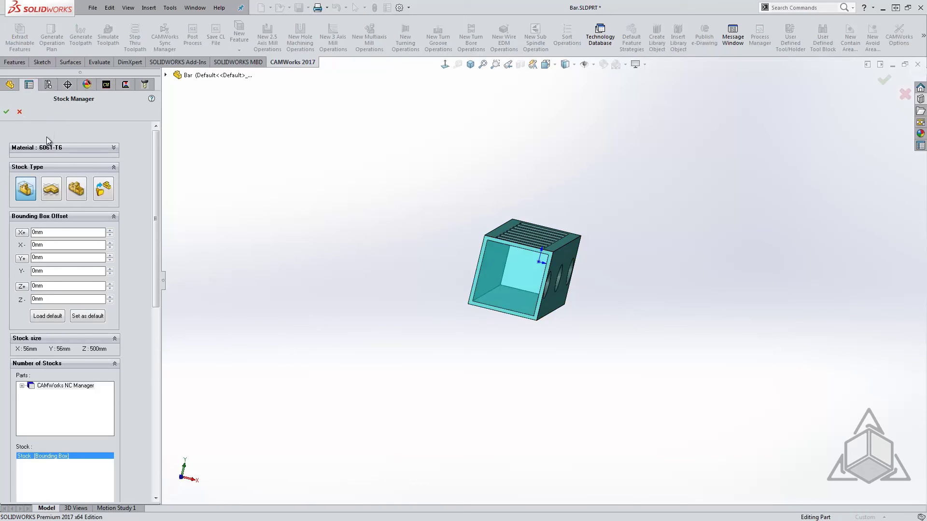
pyautogui.click(99, 191)
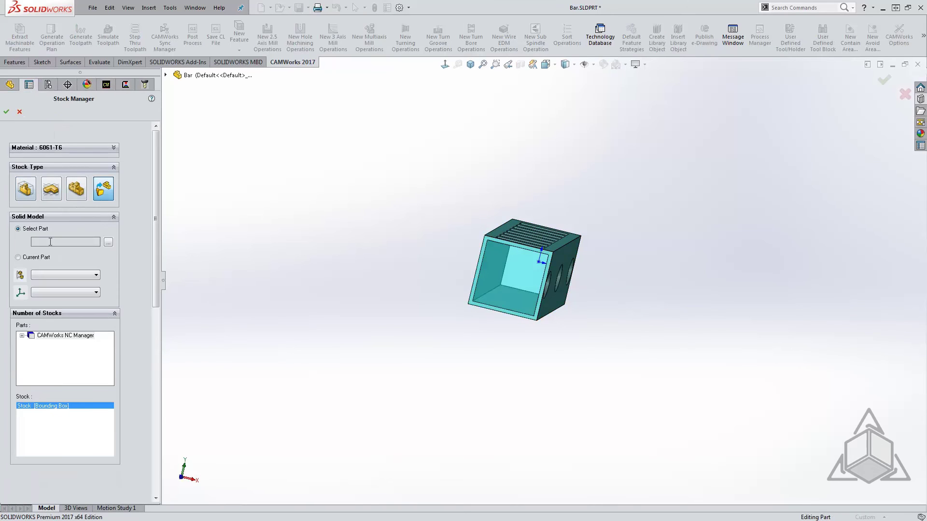
pyautogui.click(63, 275)
pyautogui.click(55, 296)
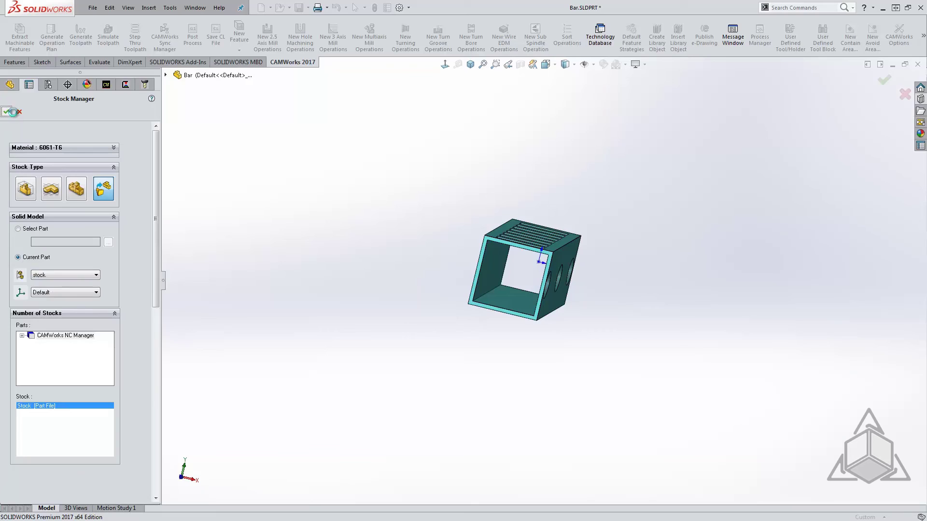
pyautogui.click(6, 112)
# Step: Run the Bar part's toolpath simulation from the tube stock, inspect it, then close it
pyautogui.click(109, 37)
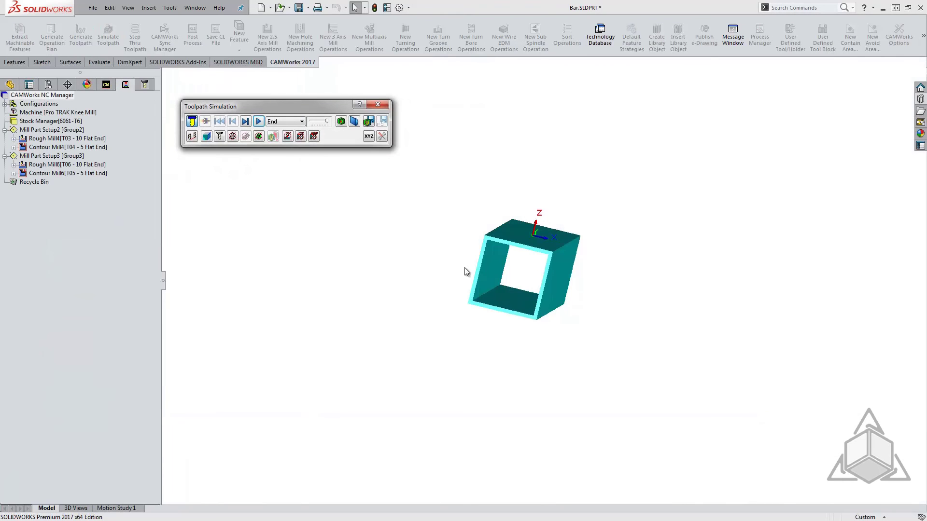
pyautogui.moveTo(466, 271); pyautogui.dragTo(441, 236, button='middle')
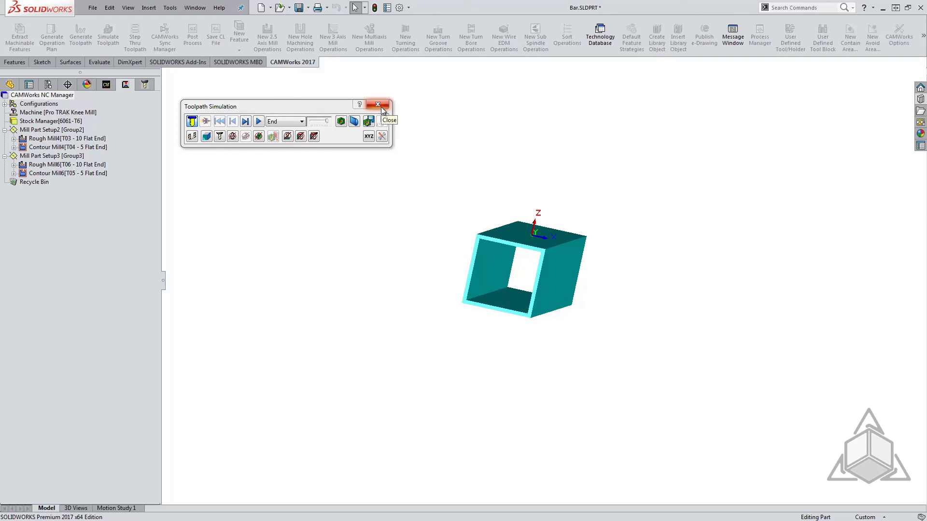
pyautogui.click(382, 109)
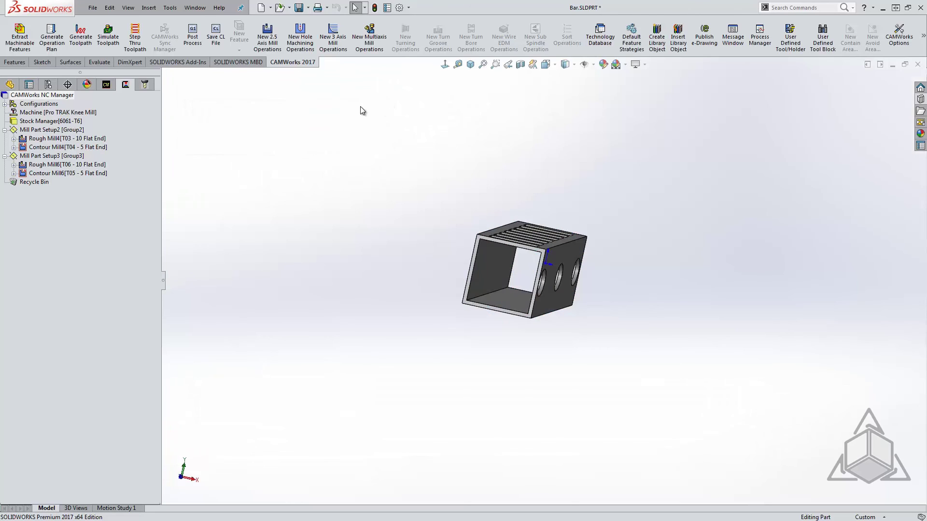